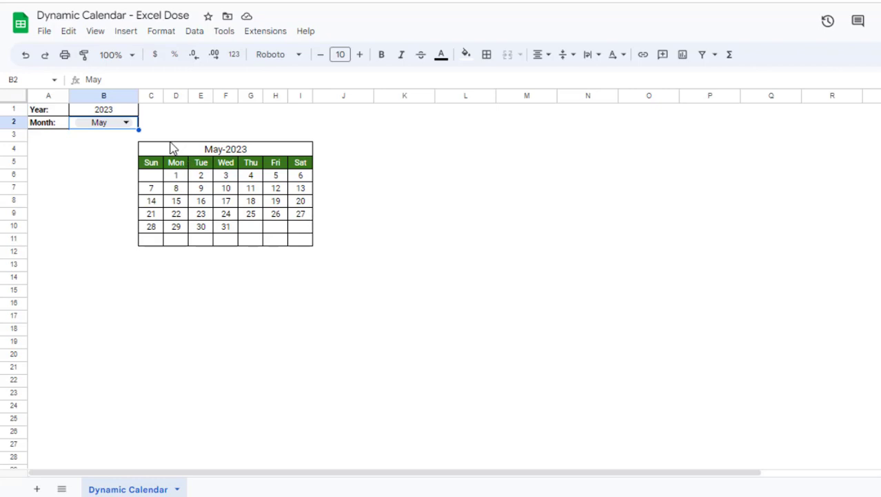
# Switch the B2 month dropdown from May to Jun so the calendar shows Jun-2023
pyautogui.click(128, 124)
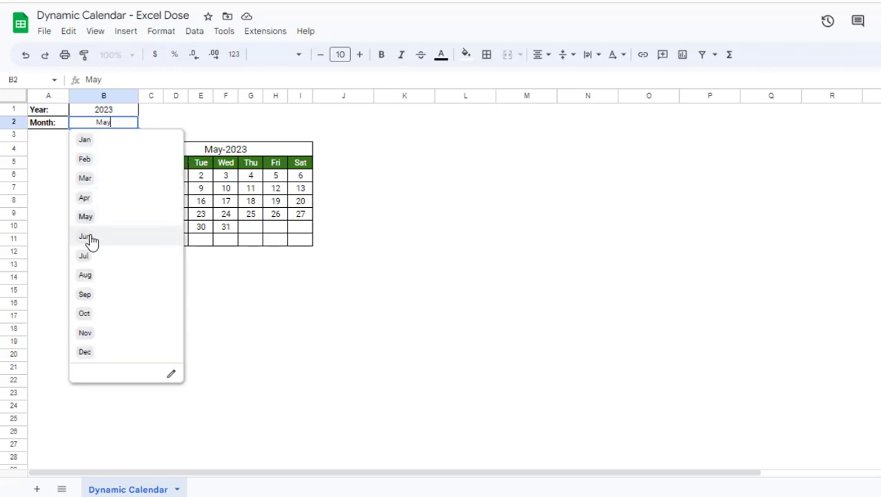
pyautogui.click(88, 236)
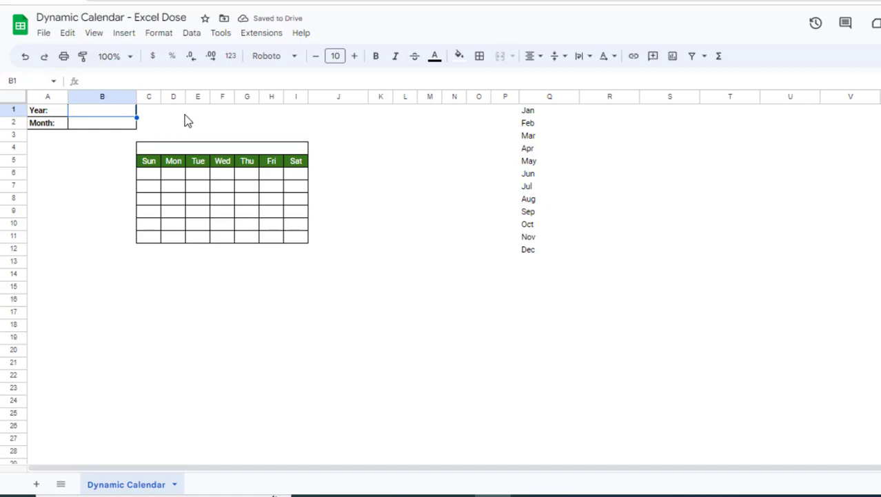
# Enter 2023 as the year in B1 and start a dropdown-from-range validation rule for B2
pyautogui.write('2023')
pyautogui.press('Return')
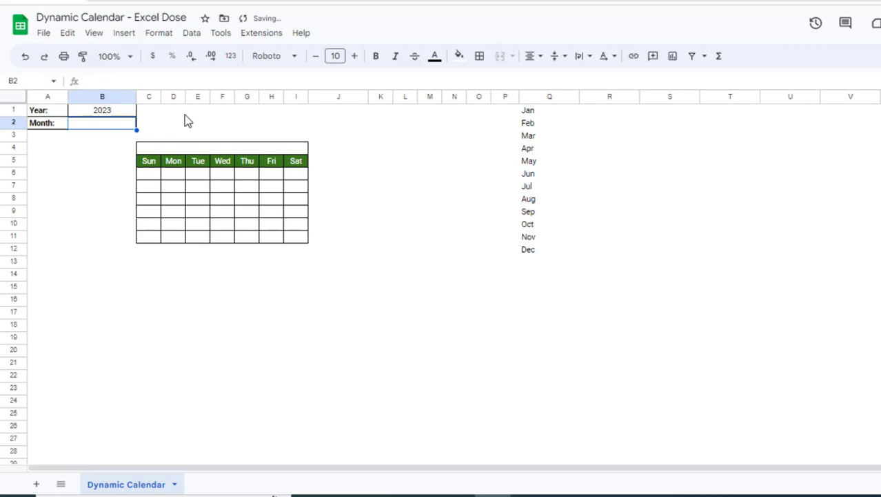
pyautogui.click(192, 34)
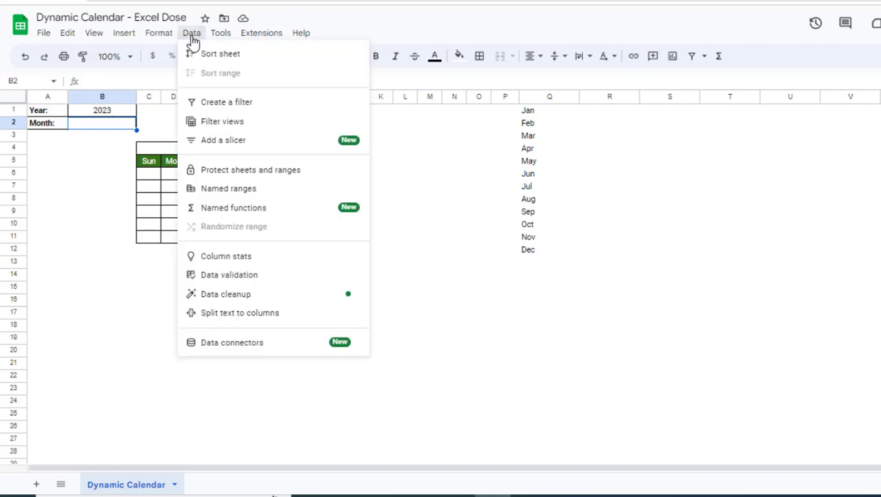
pyautogui.click(235, 275)
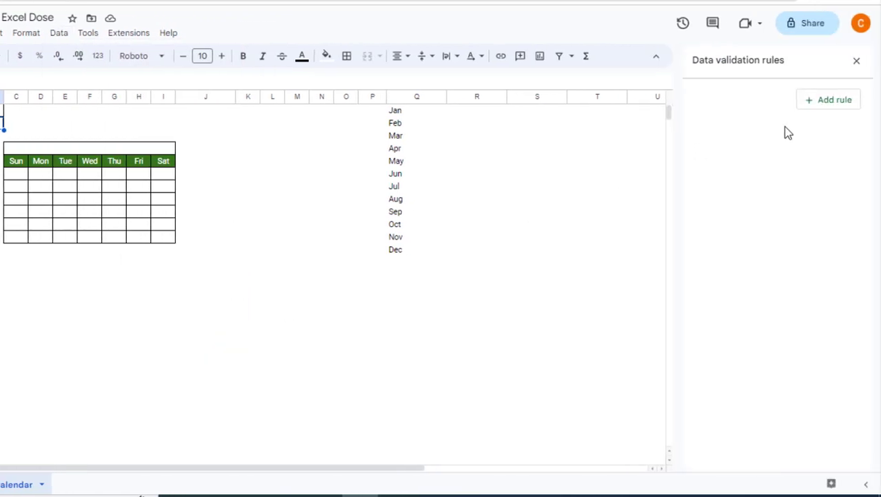
pyautogui.click(867, 100)
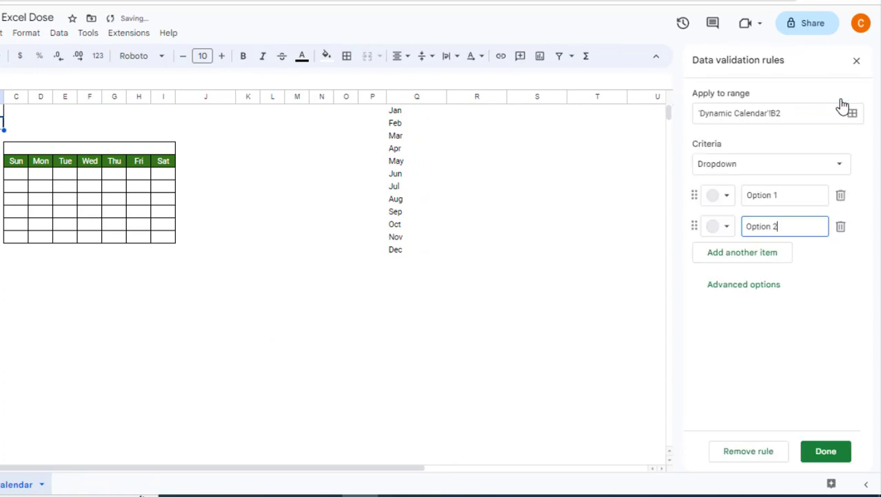
pyautogui.click(758, 167)
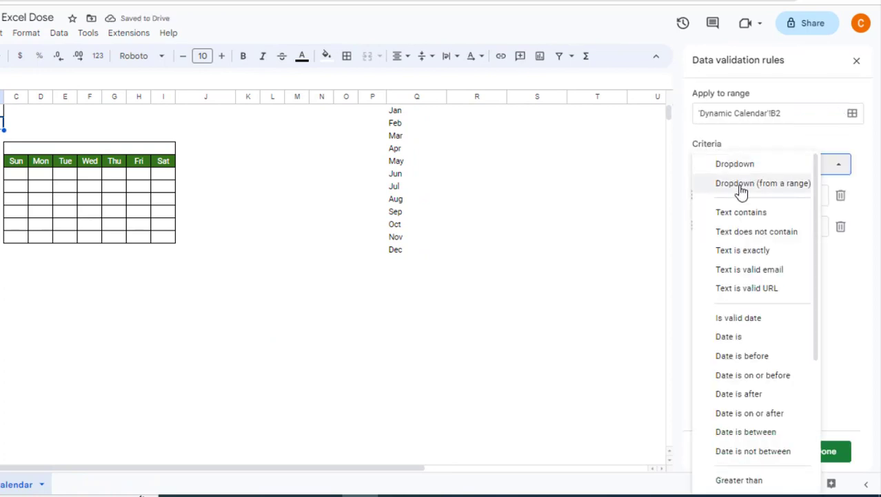
pyautogui.click(740, 186)
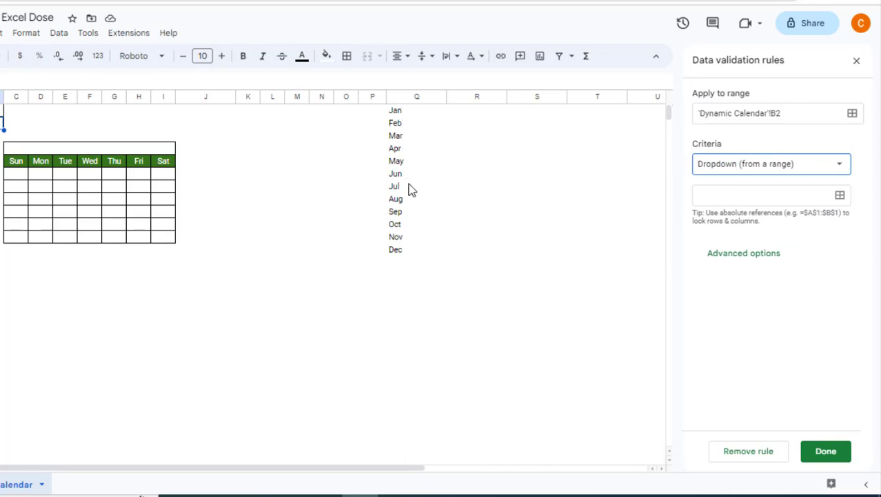
# Use the Jan–Dec list in Q1:Q12 as the dropdown source and save the rule
pyautogui.click(841, 196)
pyautogui.click(371, 246)
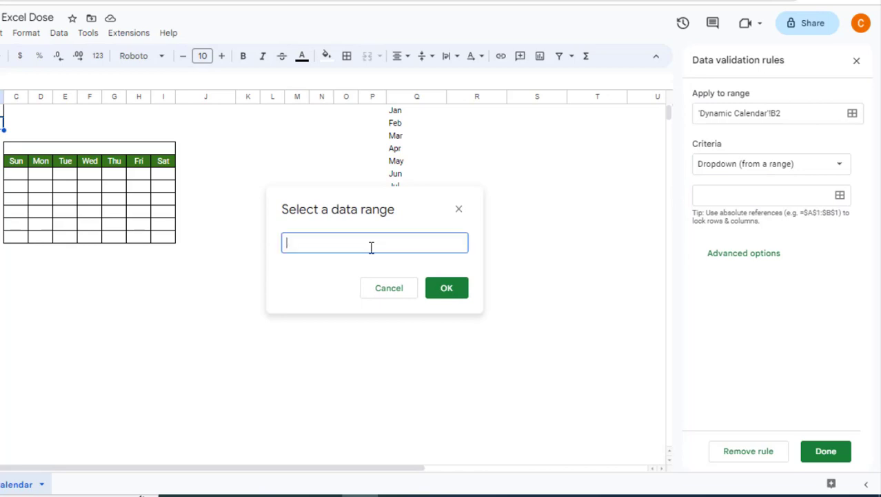
pyautogui.moveTo(364, 207); pyautogui.dragTo(206, 178)
pyautogui.moveTo(407, 111); pyautogui.dragTo(402, 256)
pyautogui.click(309, 269)
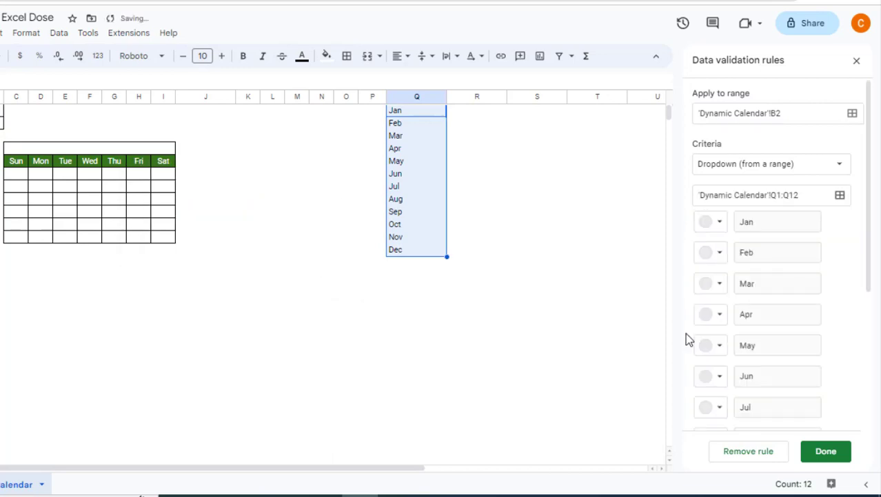
pyautogui.click(840, 449)
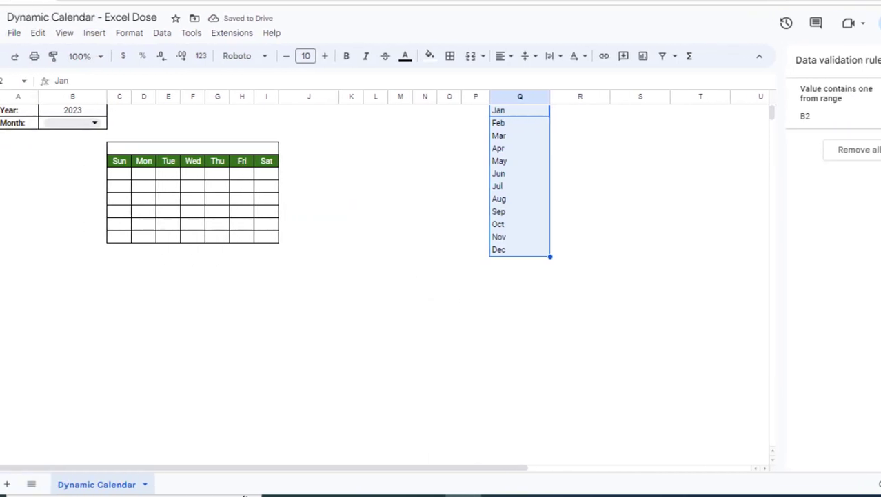
pyautogui.click(877, 60)
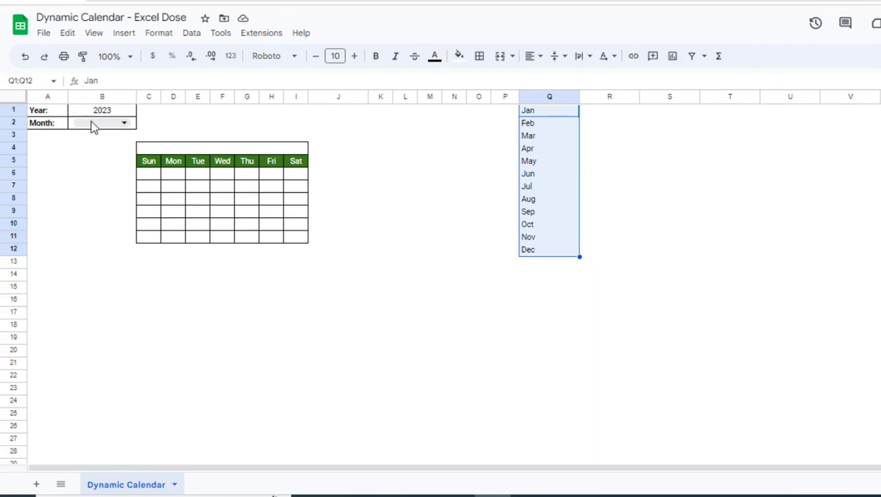
# Set the B2 month dropdown to May
pyautogui.click(124, 124)
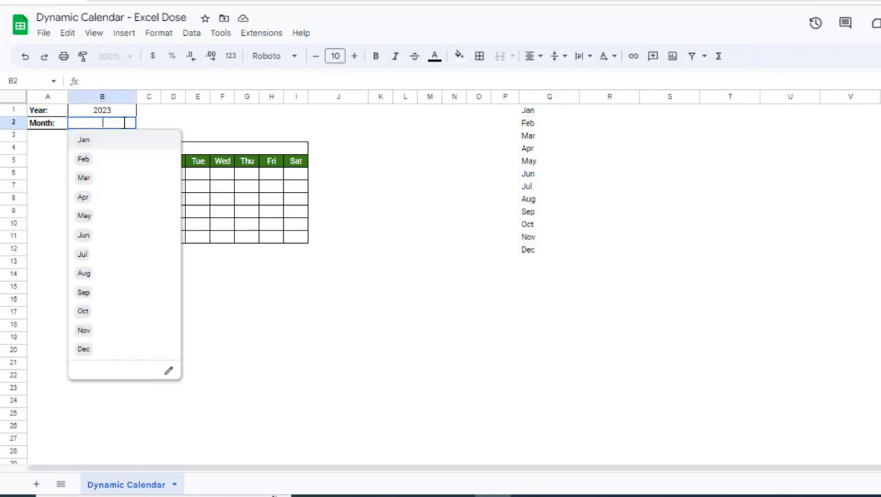
pyautogui.click(84, 216)
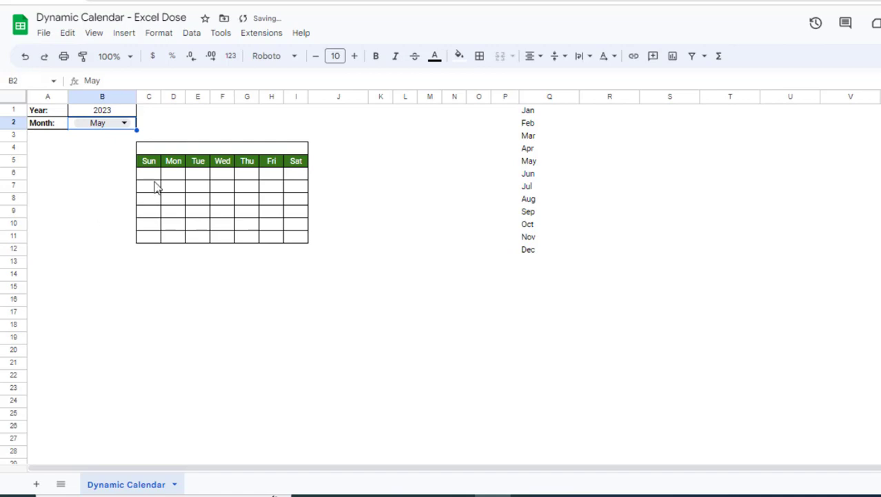
pyautogui.click(230, 148)
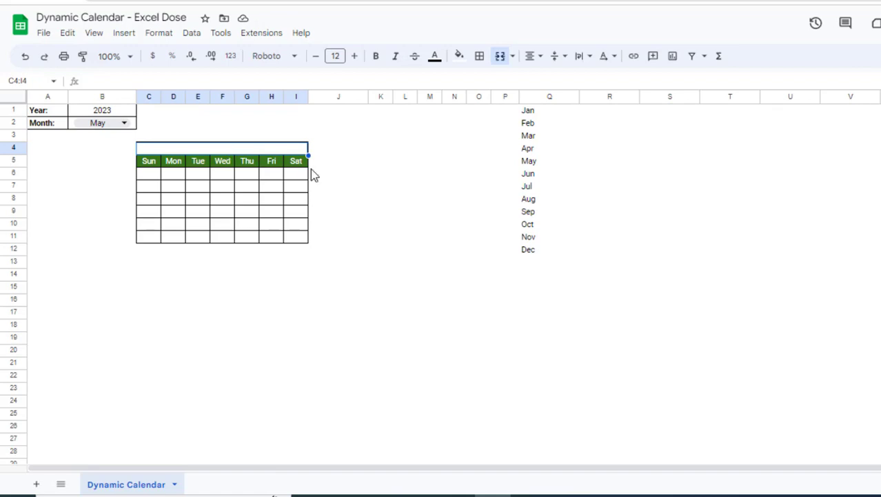
# Enter =DATEVALUE(1&B2&B1) in merged title cell C4:I4, which displays 45047
pyautogui.write('=da')
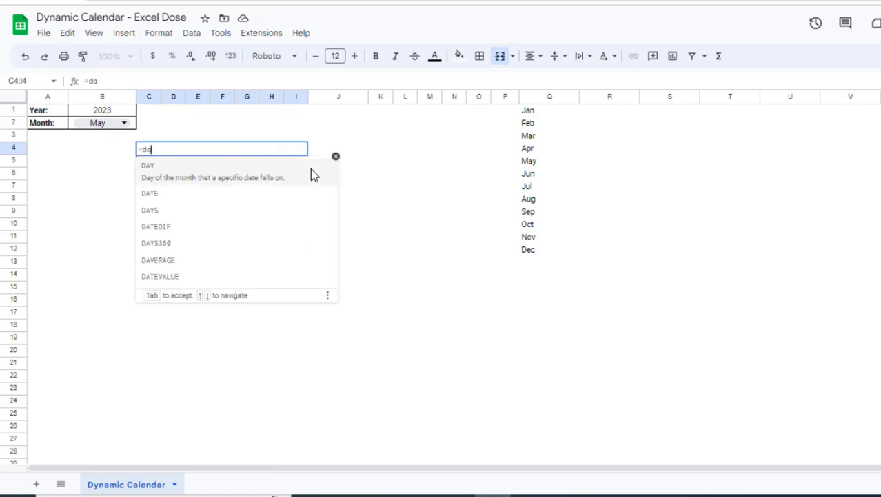
pyautogui.write('tev')
pyautogui.press('Tab')
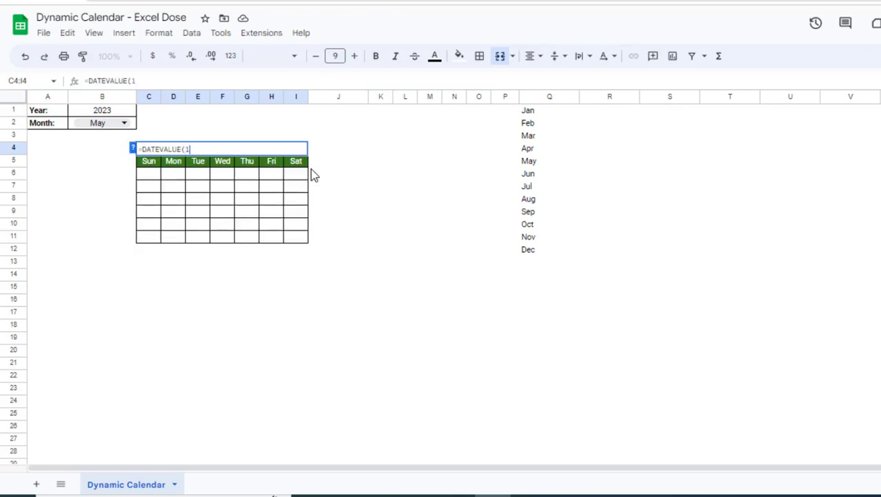
pyautogui.write('1&')
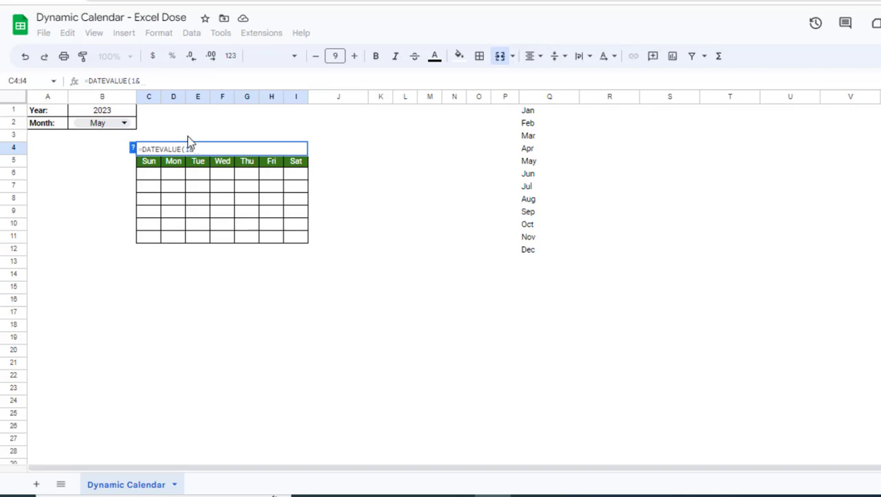
pyautogui.click(136, 127)
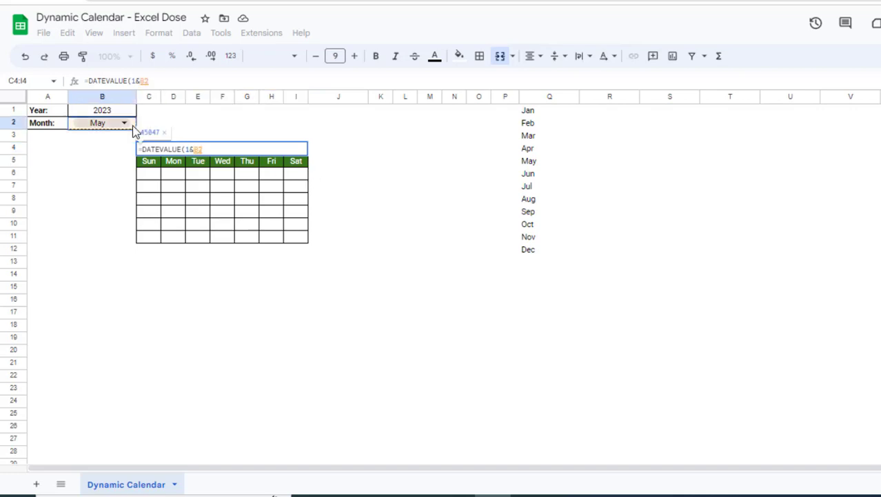
pyautogui.write('&')
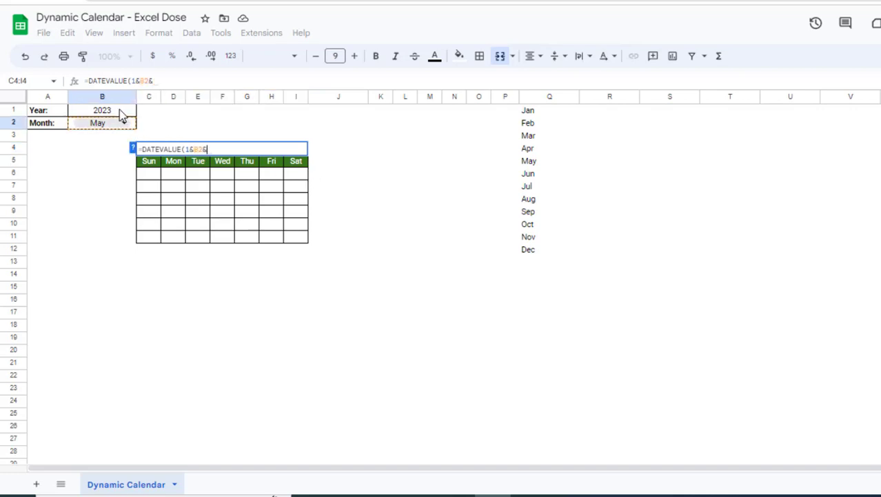
pyautogui.click(121, 115)
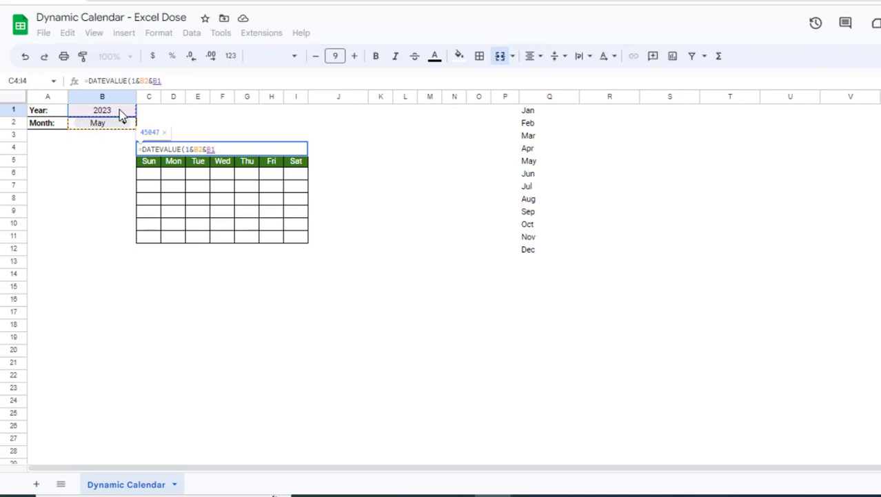
pyautogui.press('Return')
pyautogui.click(194, 151)
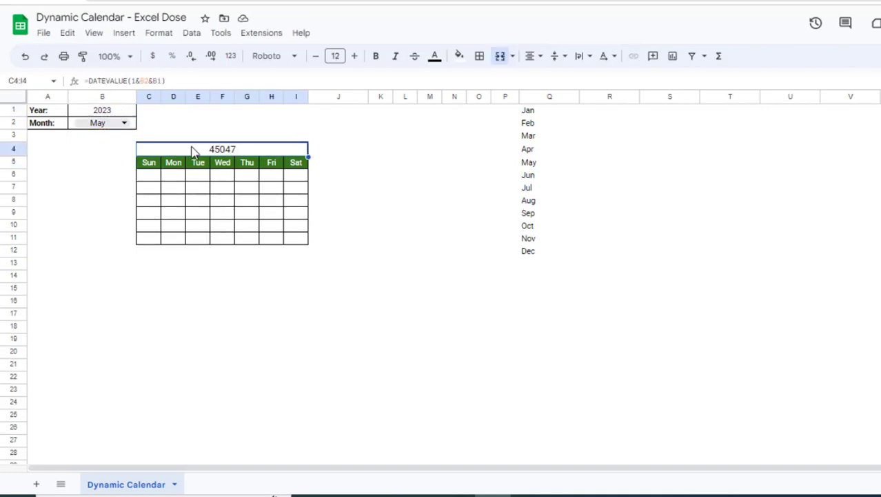
# Apply a custom Month-Year date format to the title so it reads May-2023
pyautogui.click(155, 38)
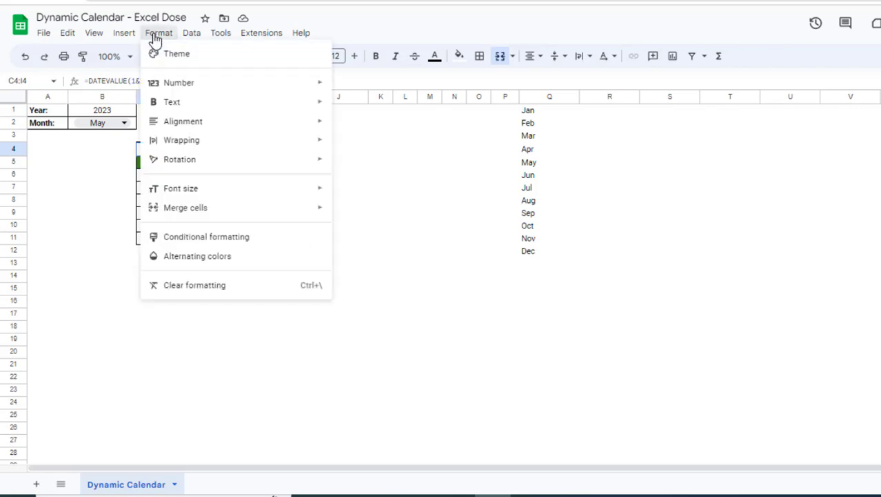
pyautogui.moveTo(251, 83)
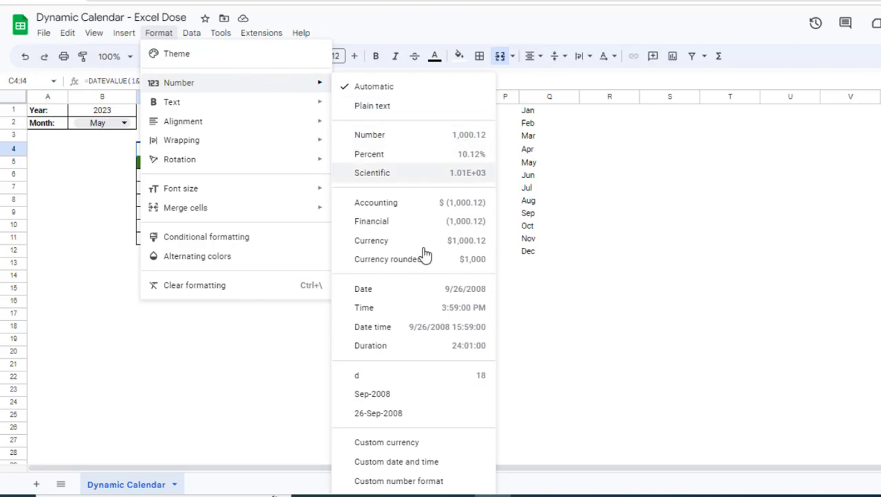
pyautogui.click(411, 462)
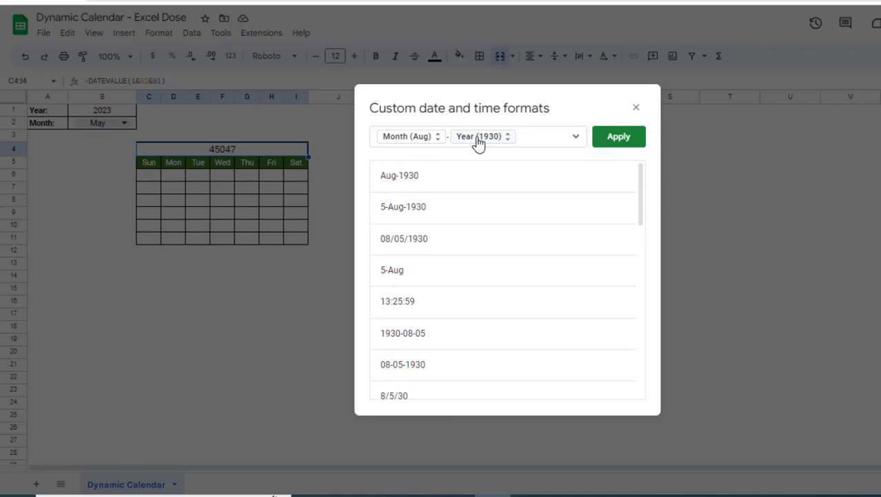
pyautogui.click(619, 139)
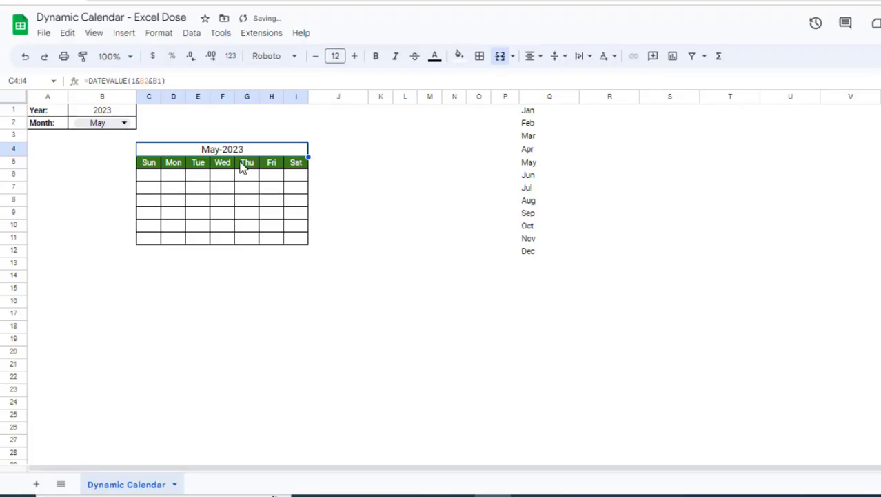
pyautogui.press('Down')
pyautogui.press('Down')
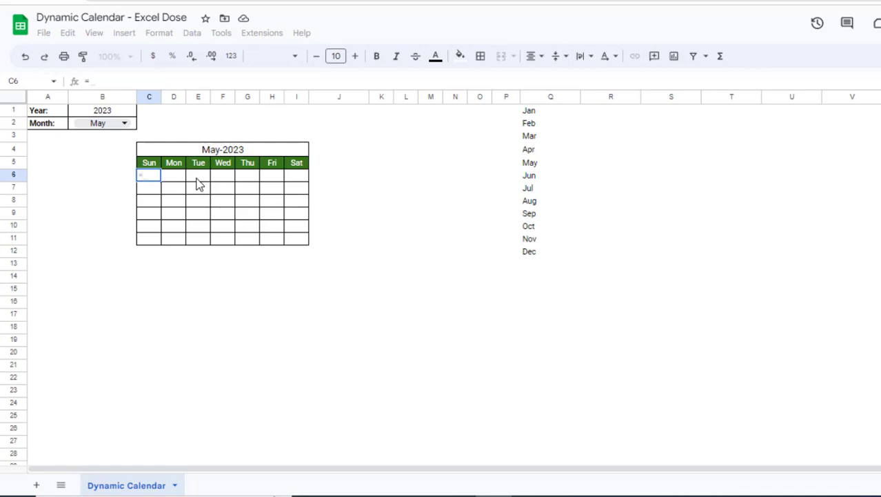
# Enter =SEQUENCE(6,7,C4-WEEKDAY(C4,1)+1) in C6, filling the grid with serials 45046–45087
pyautogui.write('=seq')
pyautogui.press('Tab')
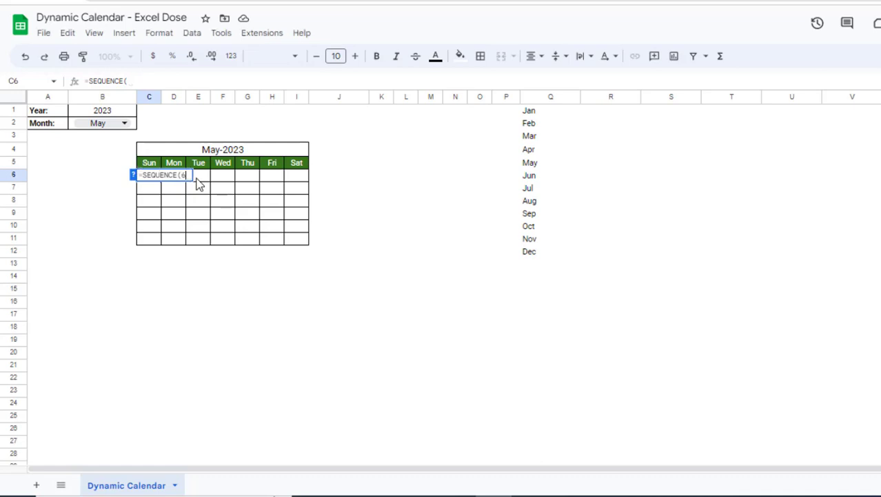
pyautogui.write('6,')
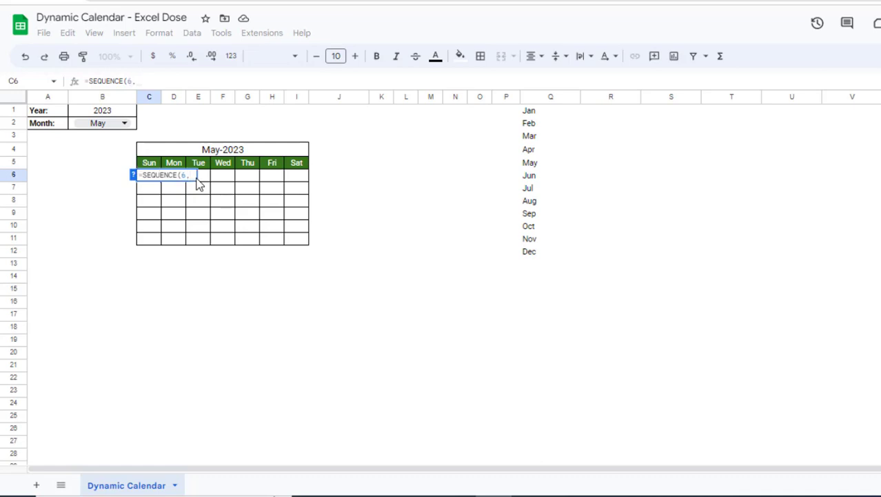
pyautogui.write('7')
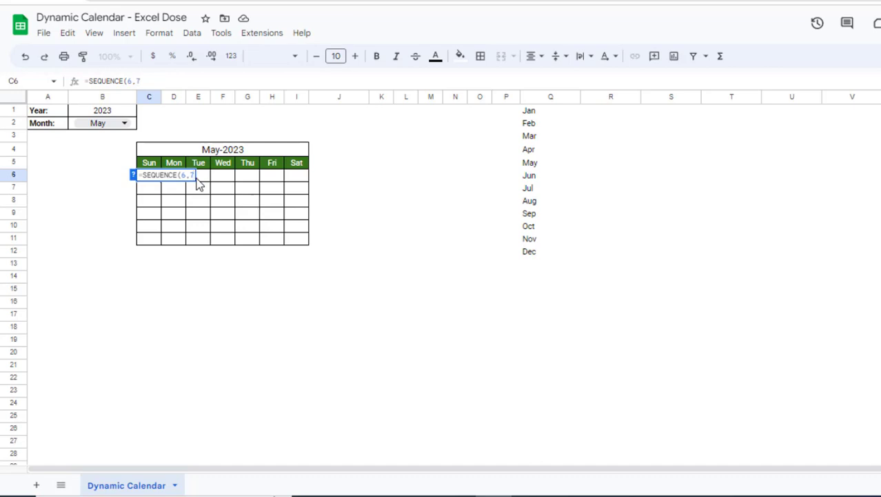
pyautogui.write(',')
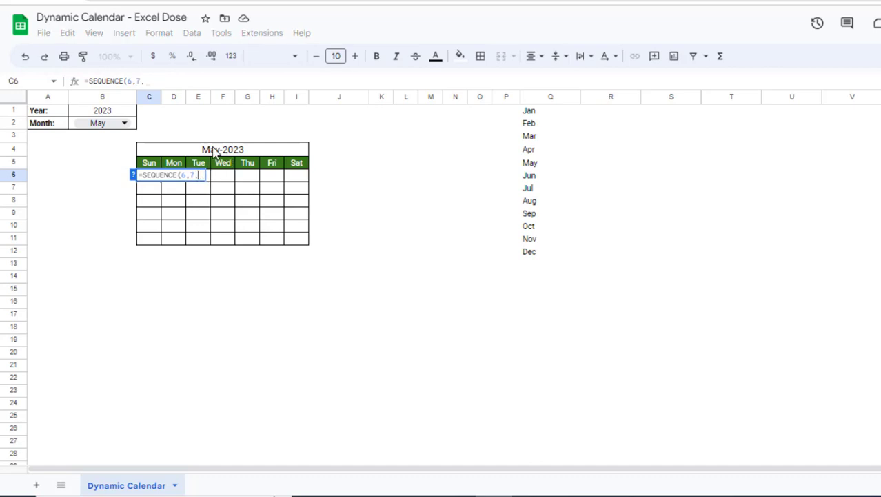
pyautogui.click(203, 152)
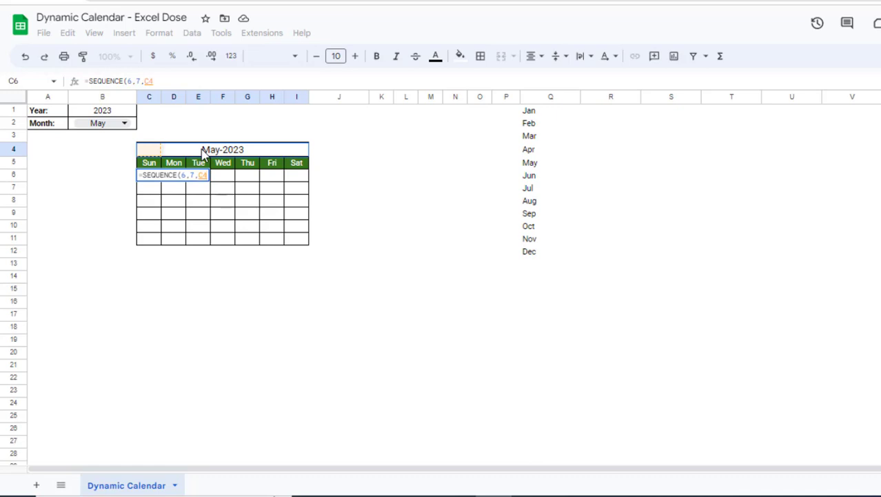
pyautogui.write('-We')
pyautogui.press('Tab')
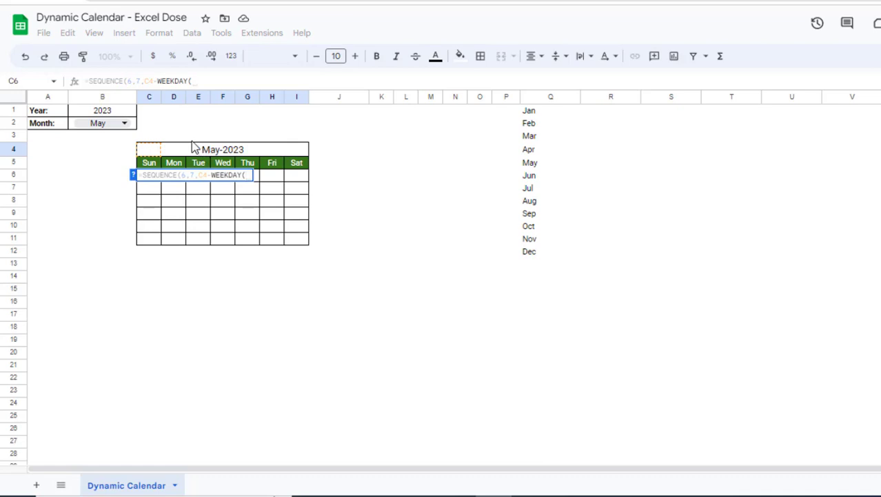
pyautogui.click(158, 152)
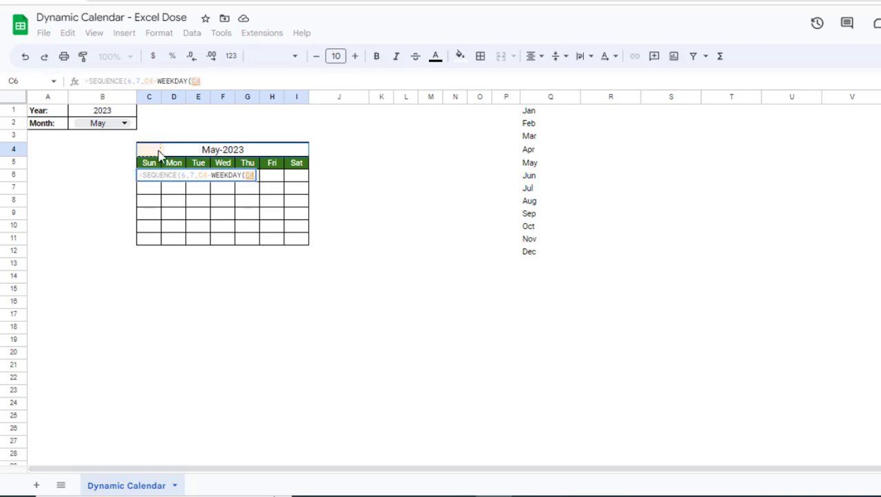
pyautogui.write(',')
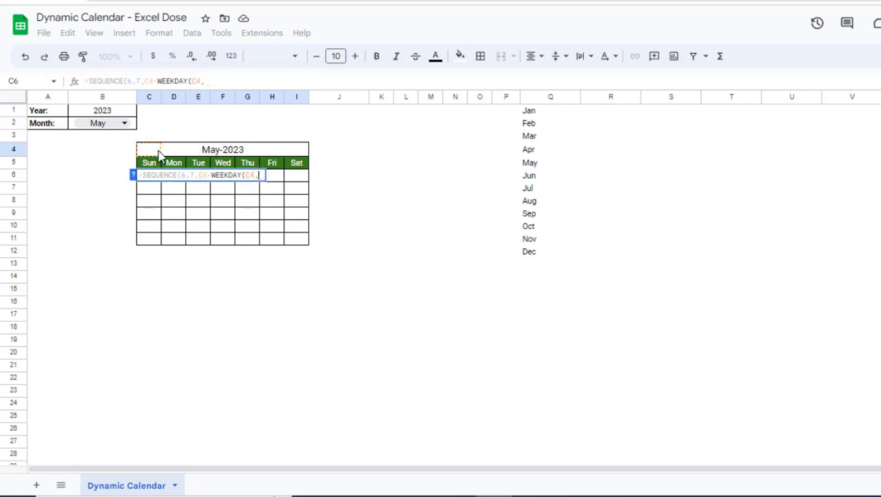
pyautogui.write('1)')
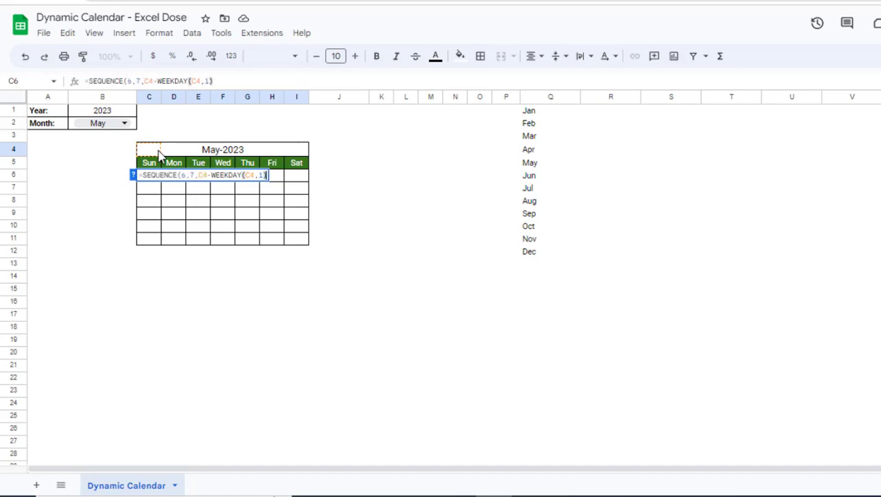
pyautogui.write('+1)')
pyautogui.press('Return')
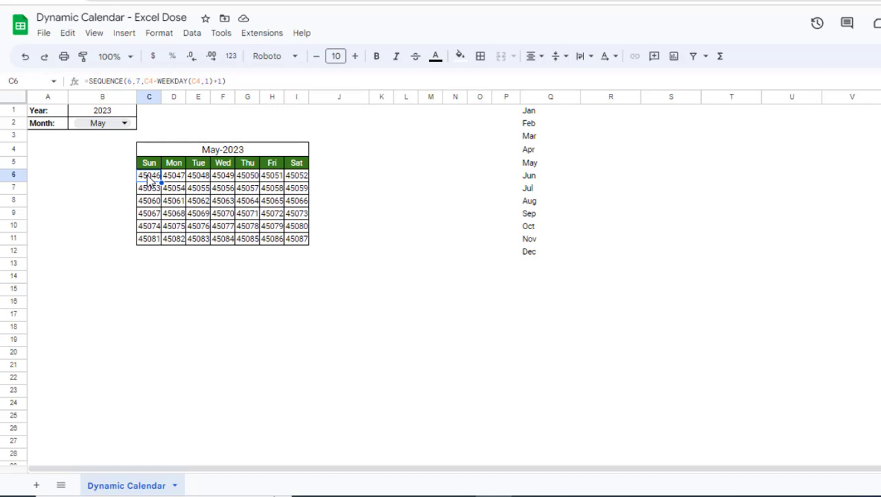
# Give C6:I11 the custom number format d so cells show only day numbers
pyautogui.moveTo(148, 178); pyautogui.dragTo(300, 249)
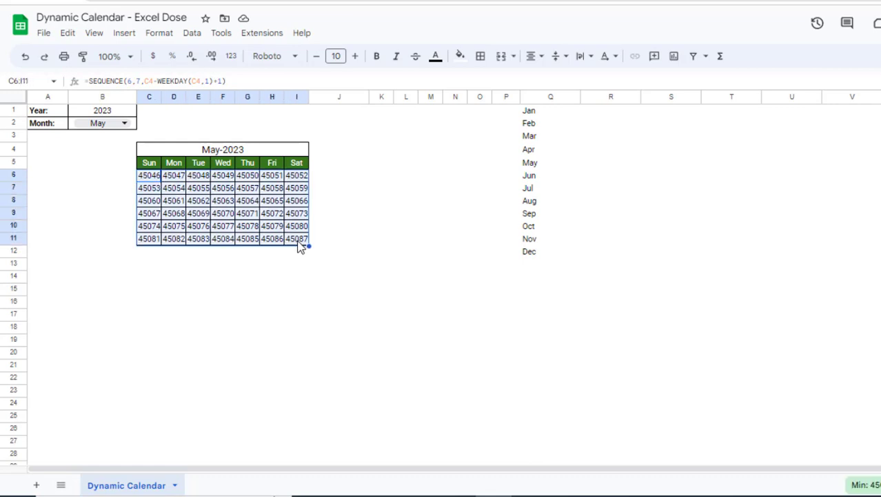
pyautogui.click(160, 34)
pyautogui.moveTo(311, 85)
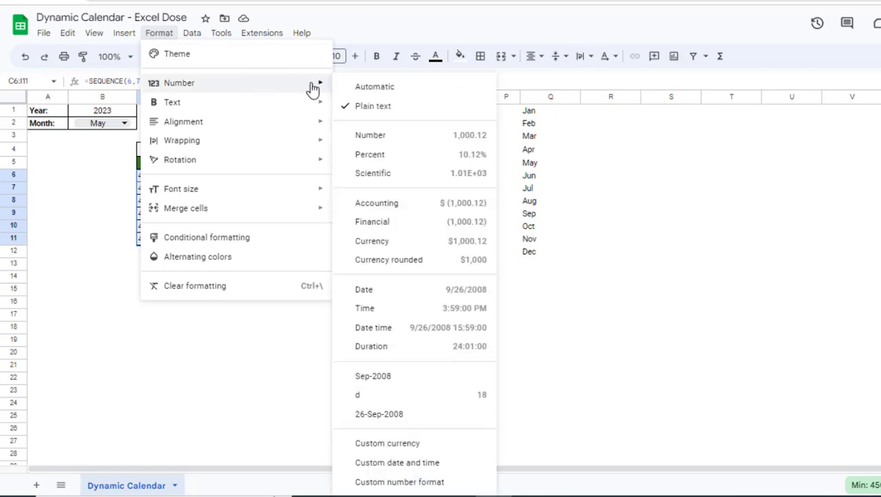
pyautogui.click(395, 482)
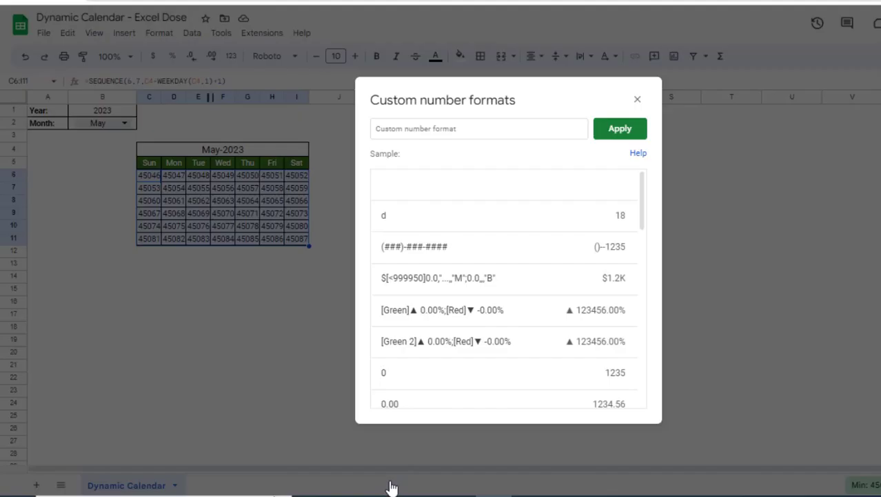
pyautogui.click(418, 133)
pyautogui.write('d')
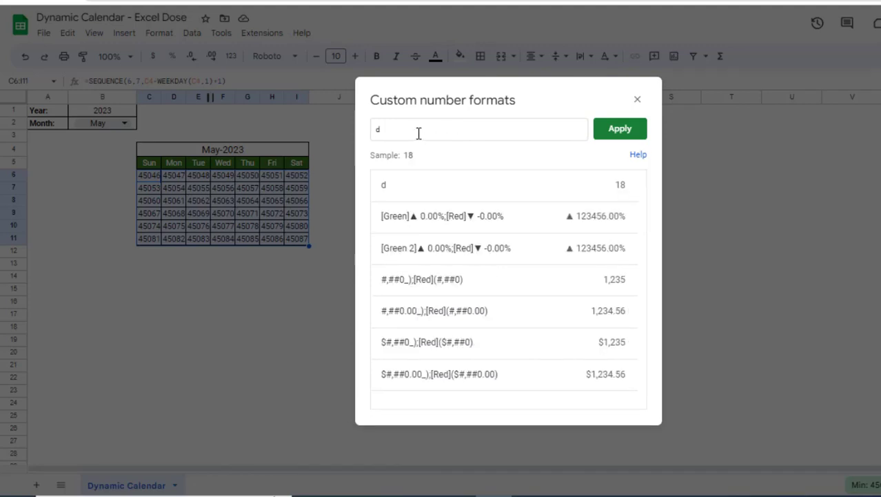
pyautogui.click(620, 134)
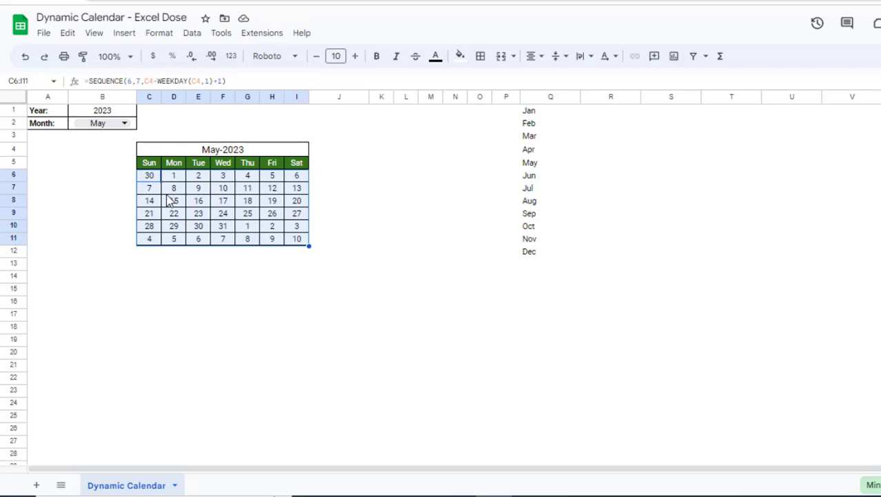
pyautogui.click(149, 175)
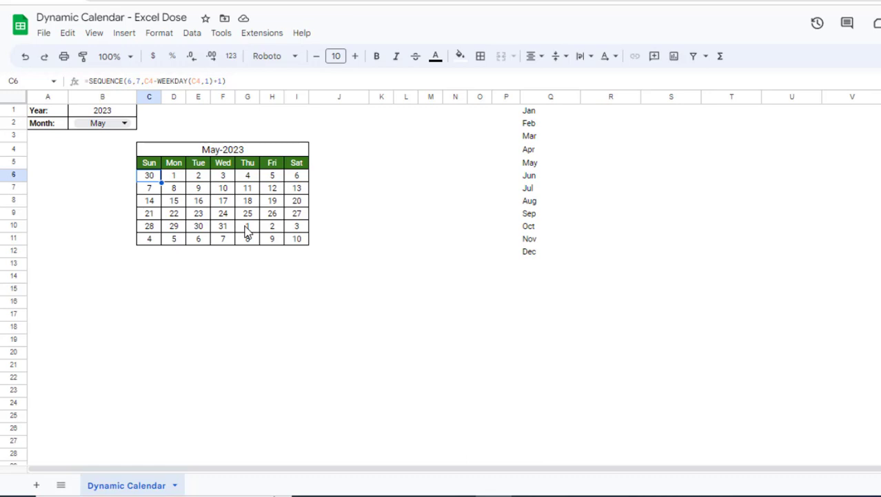
# Start a 'Custom formula is' conditional formatting rule on C6:I11, beginning with =MONTH
pyautogui.moveTo(149, 177); pyautogui.dragTo(298, 247)
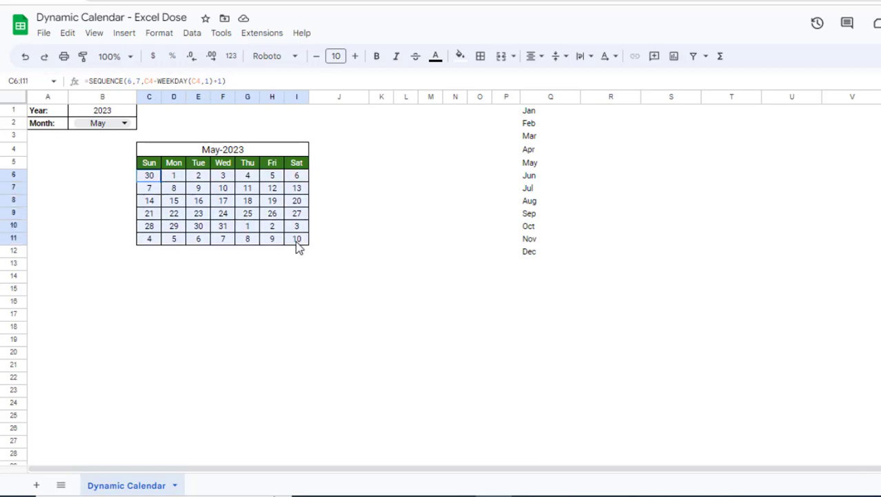
pyautogui.click(159, 34)
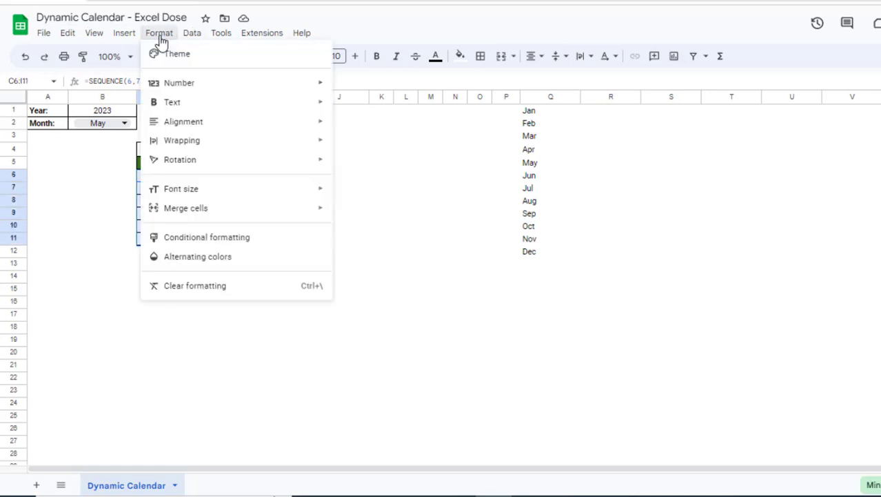
pyautogui.click(199, 240)
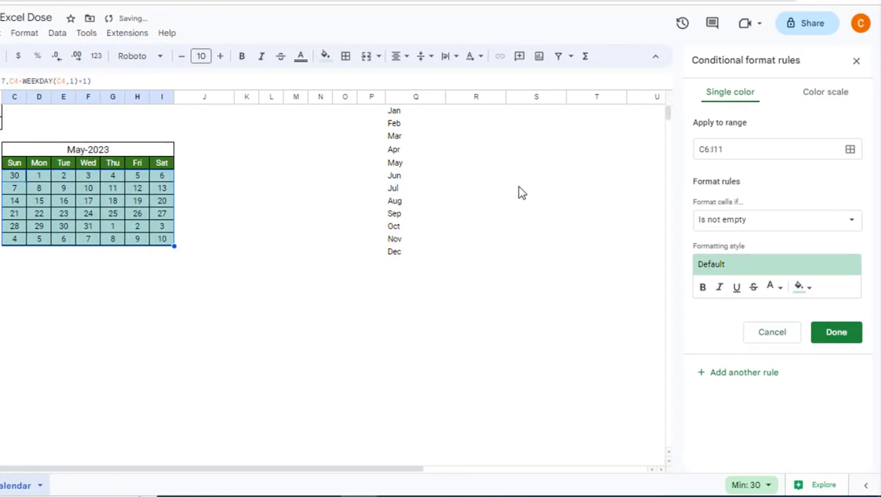
pyautogui.click(736, 223)
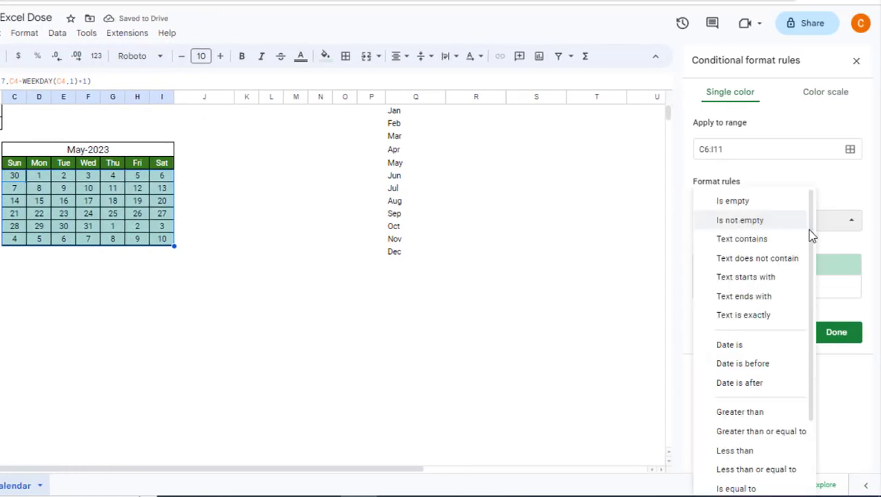
pyautogui.scroll(-3, 815, 290)
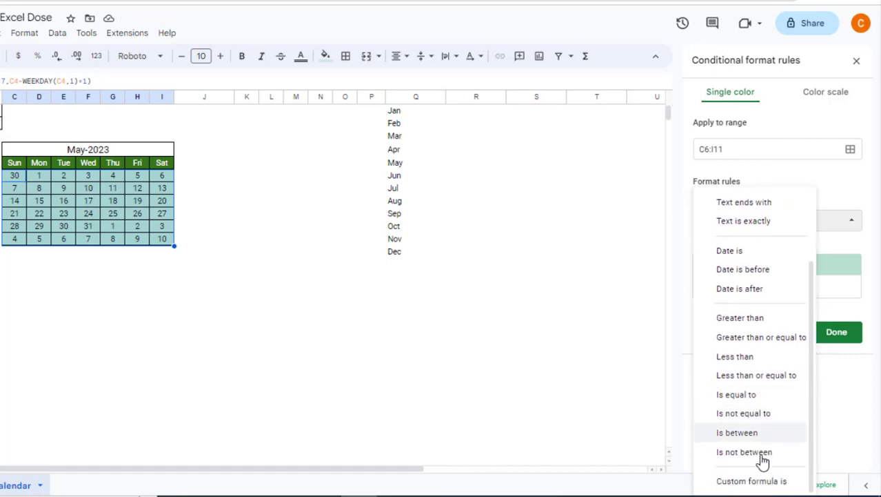
pyautogui.click(743, 480)
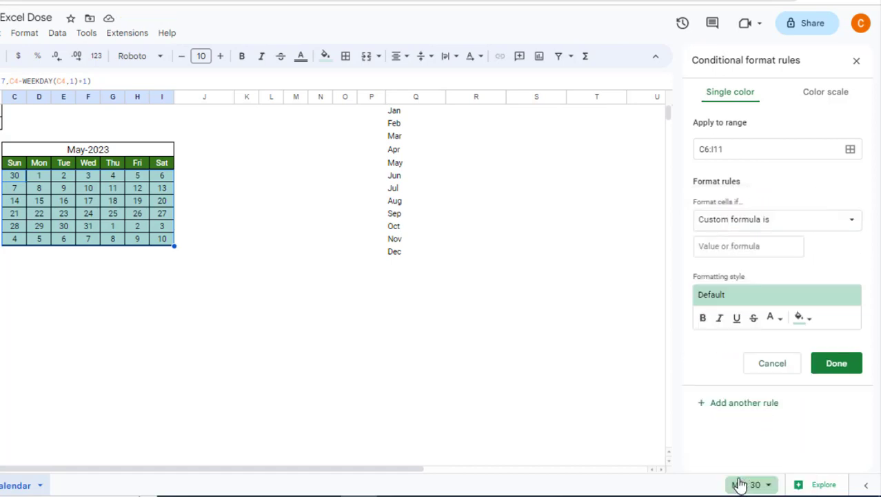
pyautogui.click(744, 249)
pyautogui.write('=')
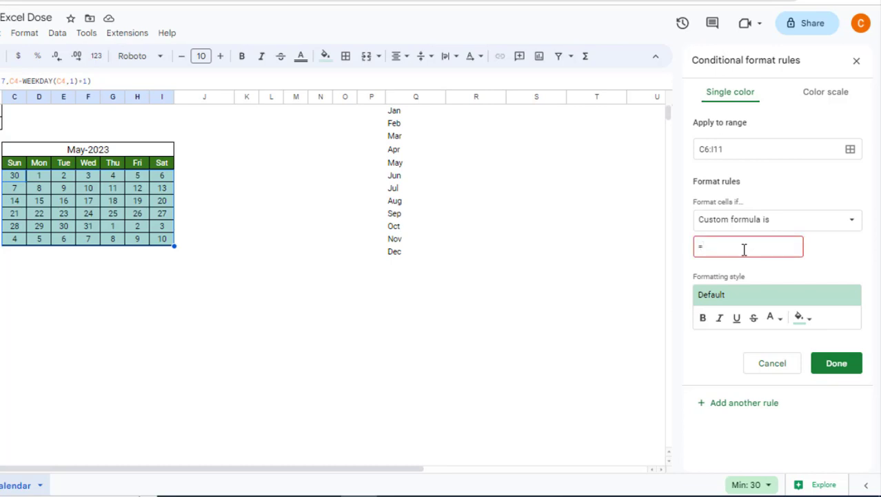
pyautogui.write('MONTH(C6')
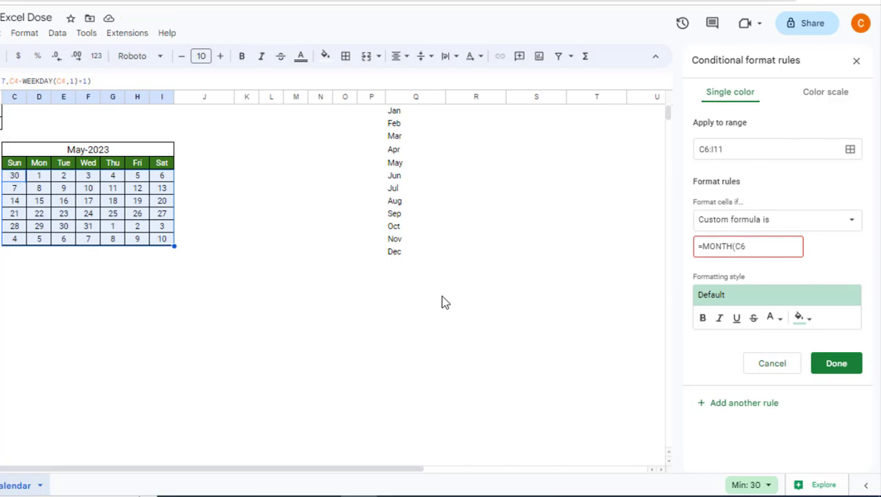
# Complete the rule formula =MONTH(C6)<>MONTH($C$4) with white text and white fill
pyautogui.write(')<')
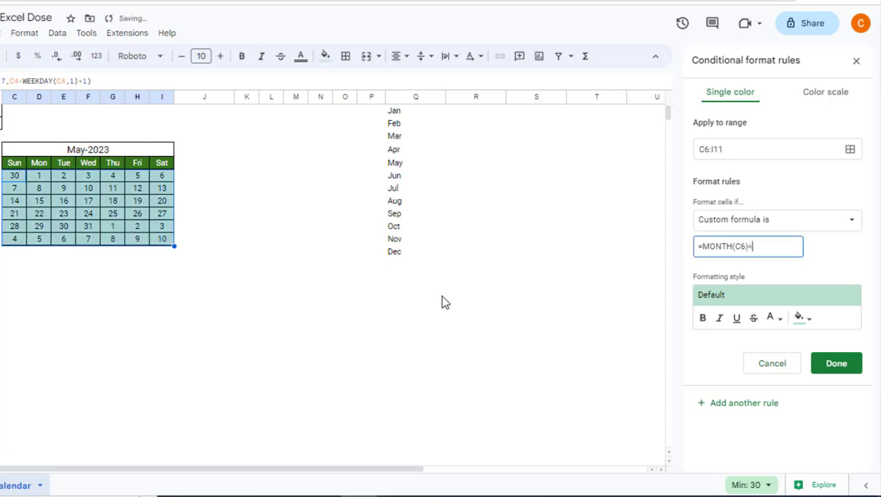
pyautogui.write('>MONTH')
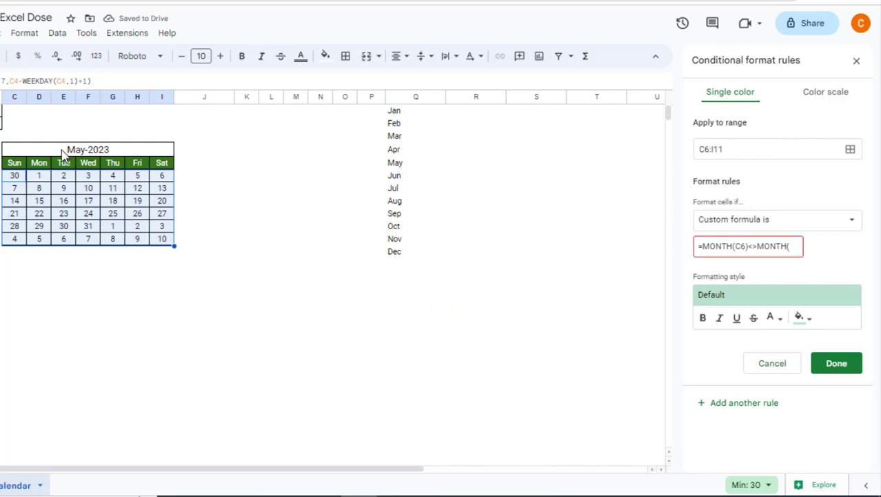
pyautogui.write('($C$')
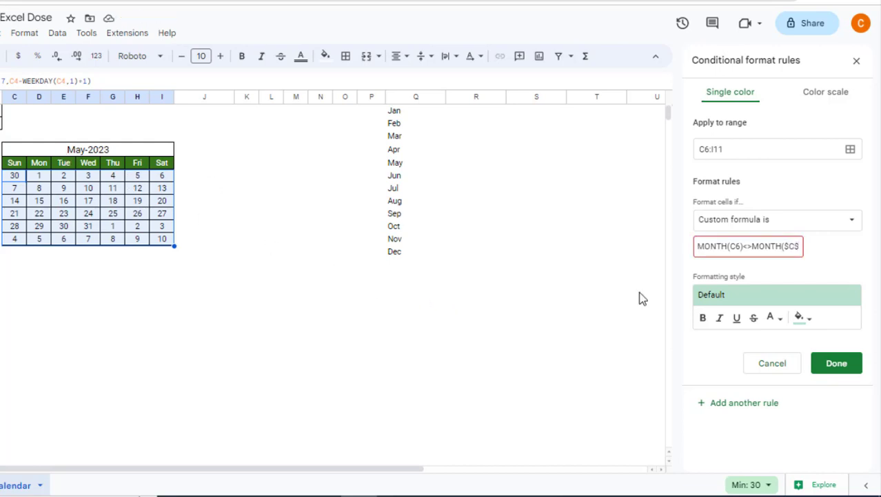
pyautogui.write('4)')
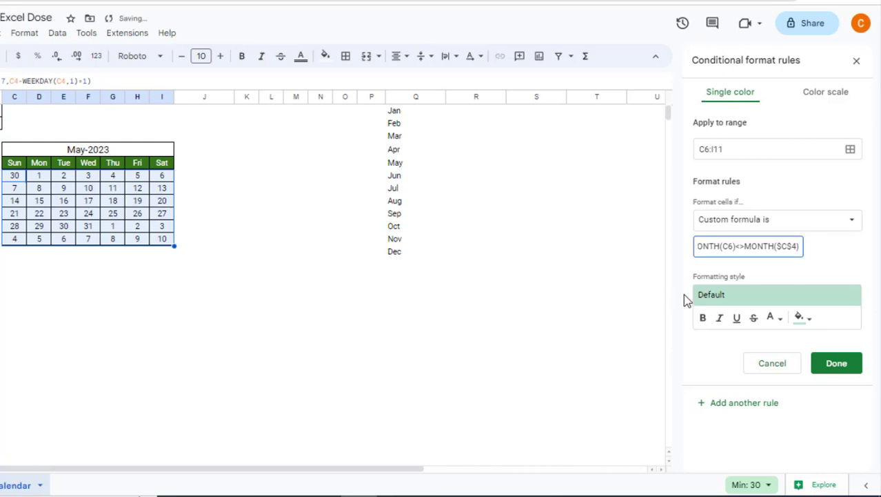
pyautogui.click(779, 319)
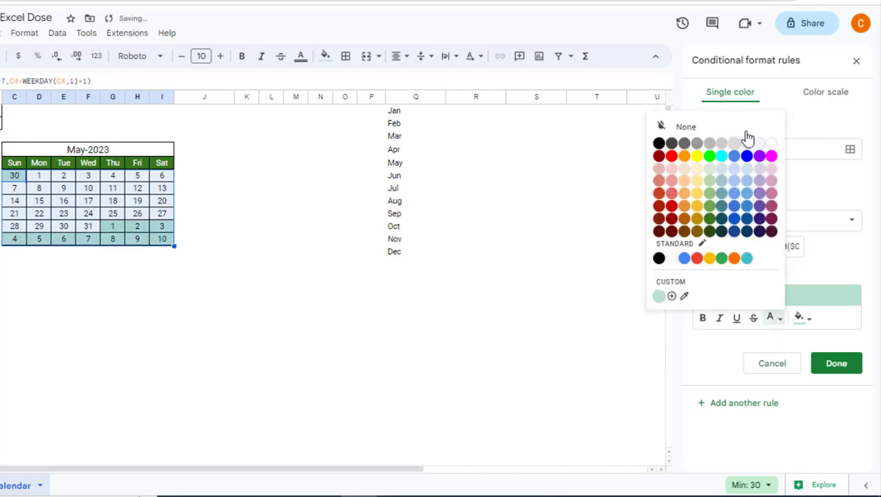
pyautogui.click(774, 144)
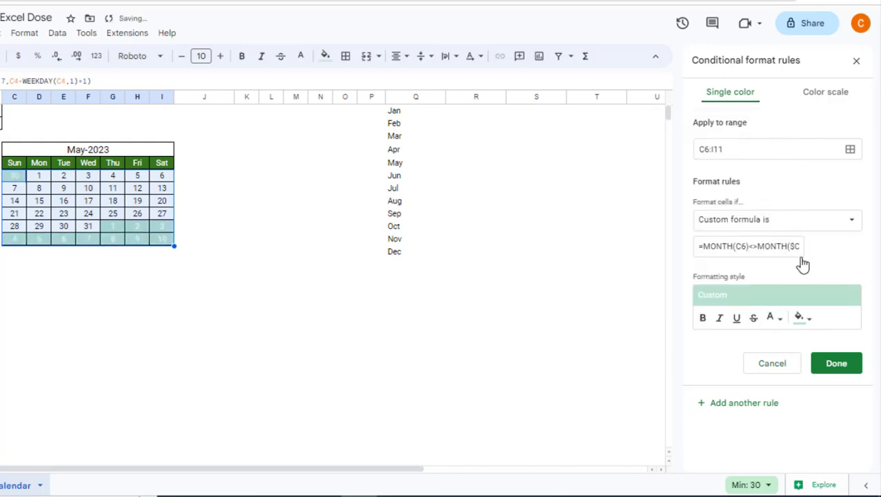
pyautogui.click(809, 319)
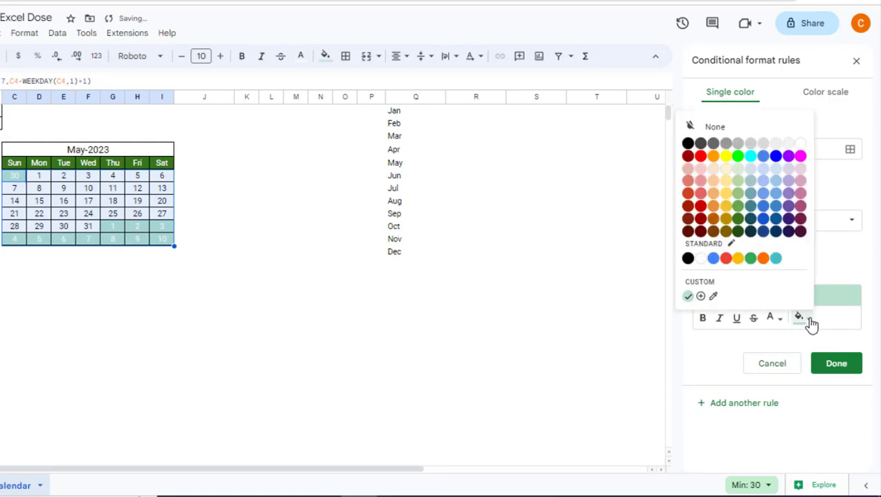
pyautogui.click(801, 144)
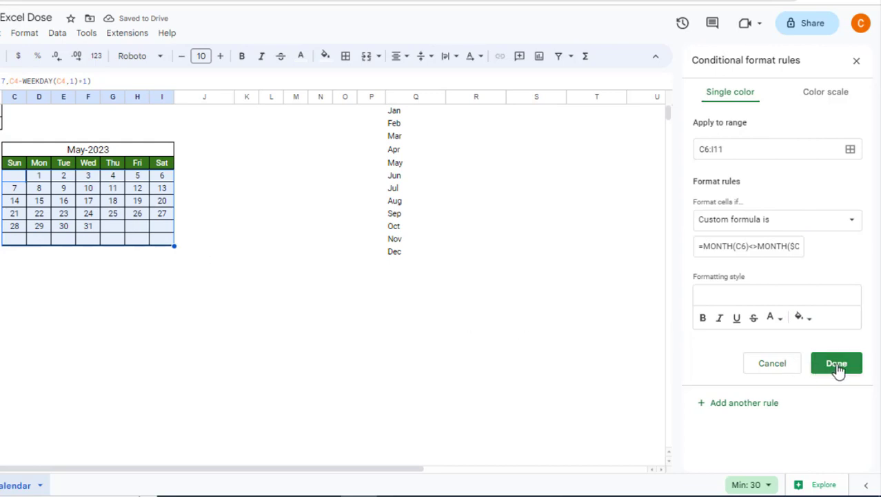
# Save the white-out rule and switch the B2 month to Jul, showing Jul-2023
pyautogui.click(837, 367)
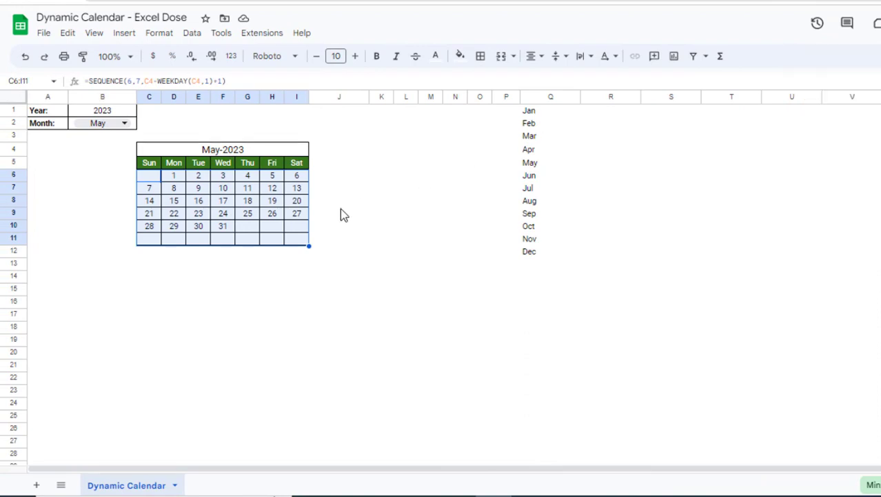
pyautogui.click(321, 226)
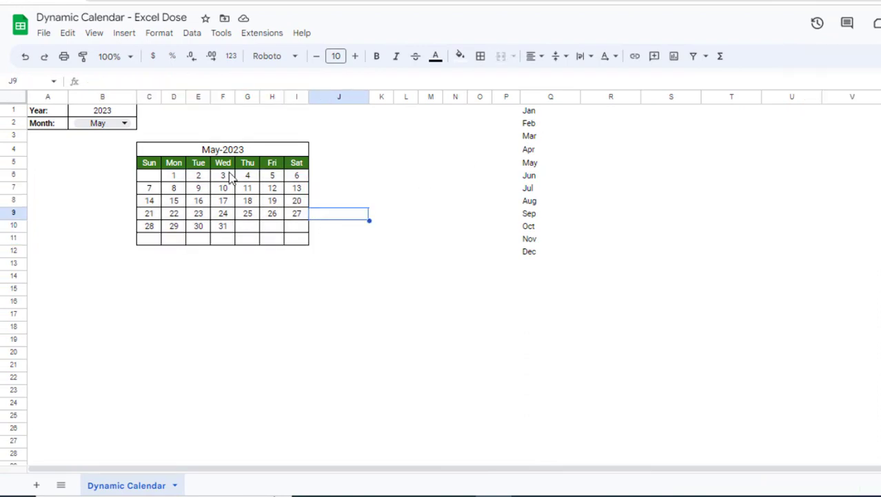
pyautogui.click(120, 125)
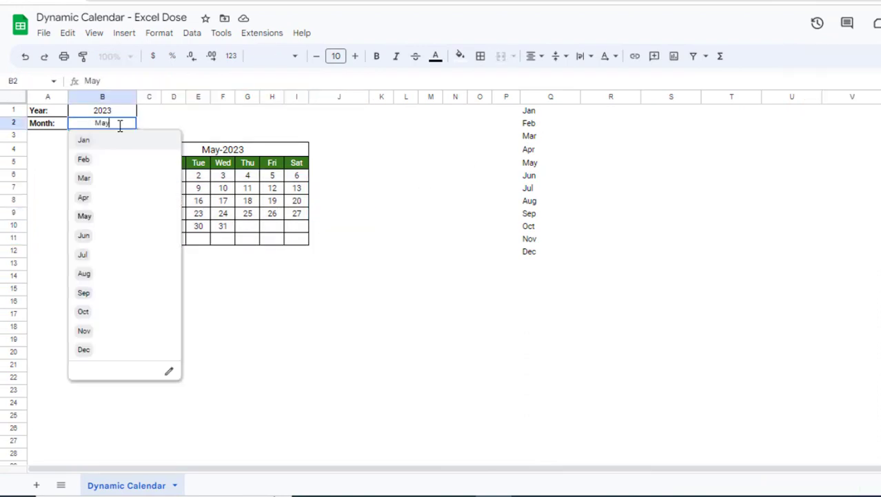
pyautogui.click(91, 256)
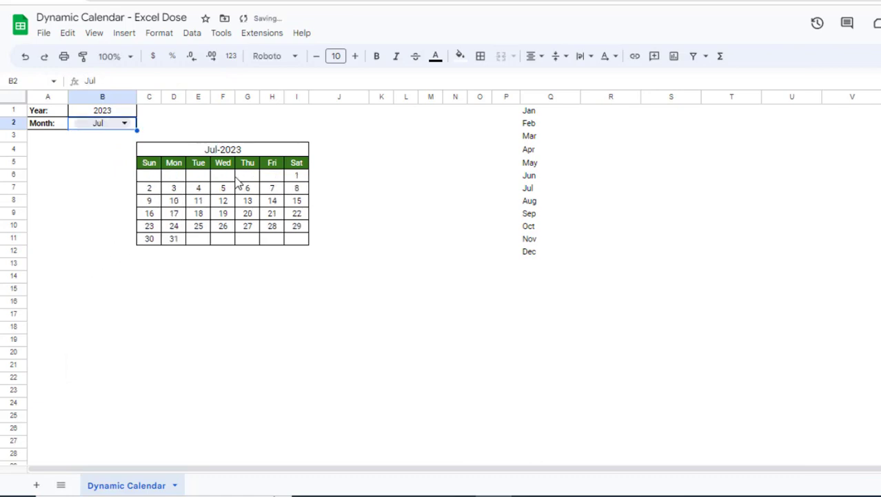